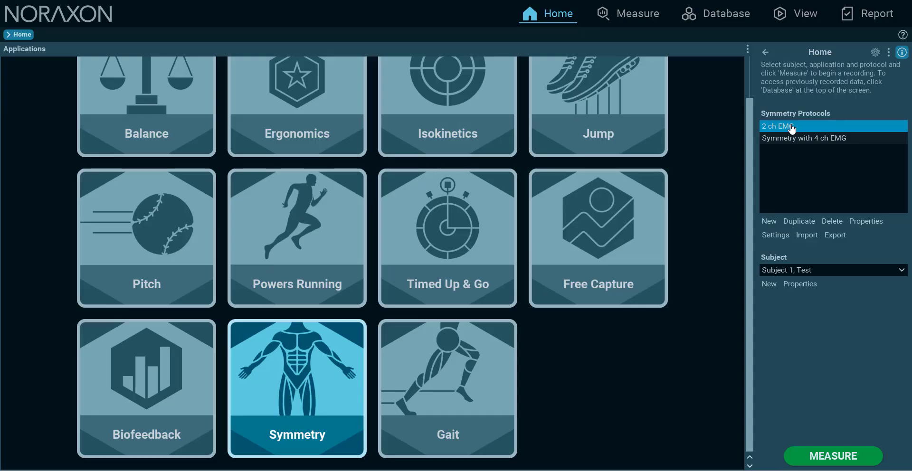
# Add Amplitude Normalization with a 500 ms window to the online processing of the 2 ch EMG Symmetry protocol
pyautogui.click(776, 234)
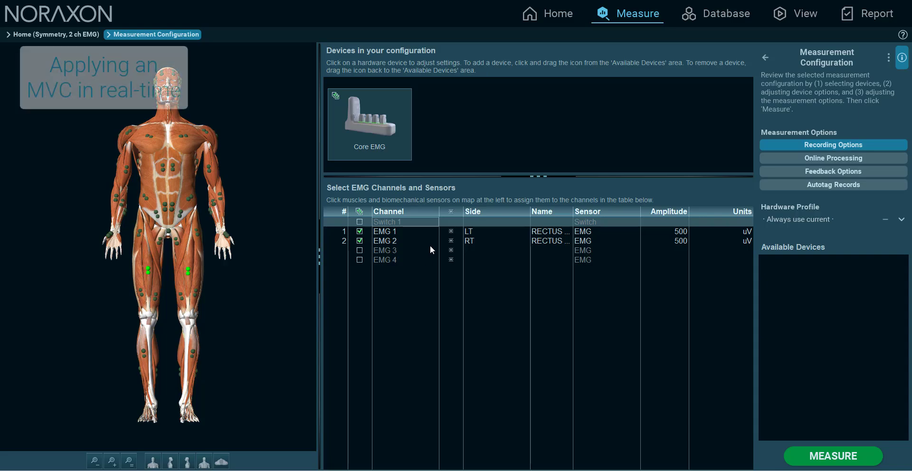
pyautogui.click(812, 159)
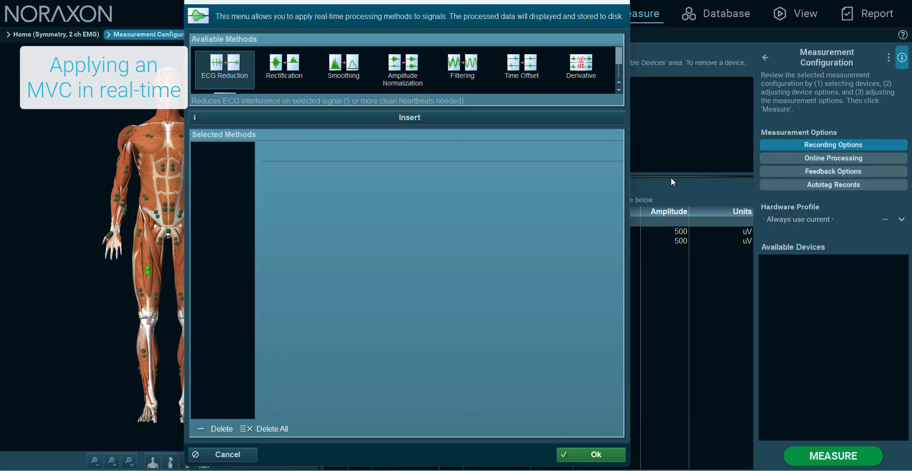
pyautogui.click(411, 69)
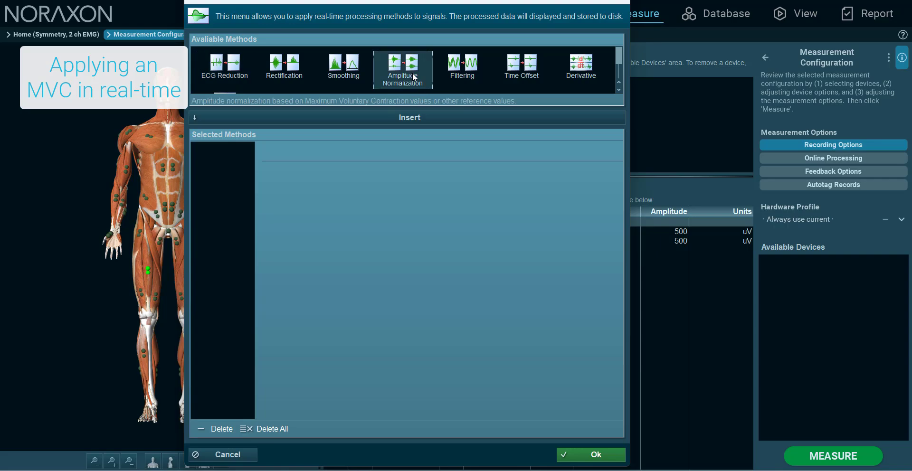
pyautogui.click(426, 126)
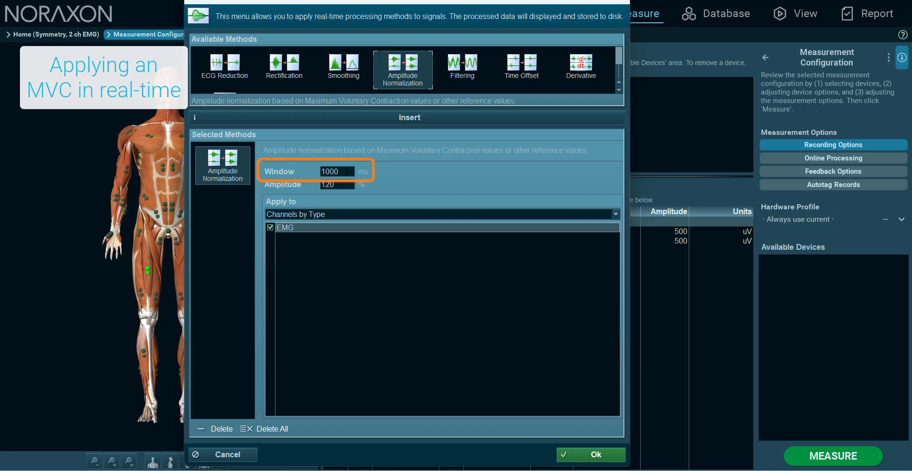
pyautogui.doubleClick(318, 167)
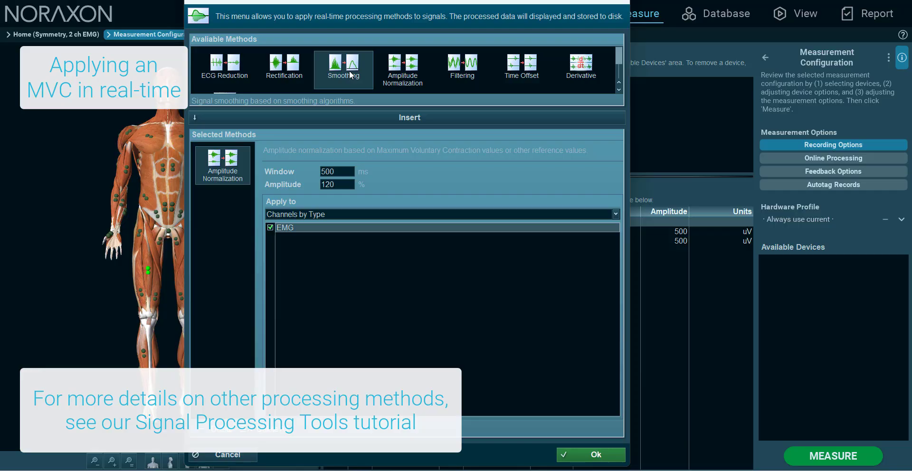
# Add RMS Smoothing with a 50 ms window after the amplitude normalization and accept the online processing setup
pyautogui.click(386, 113)
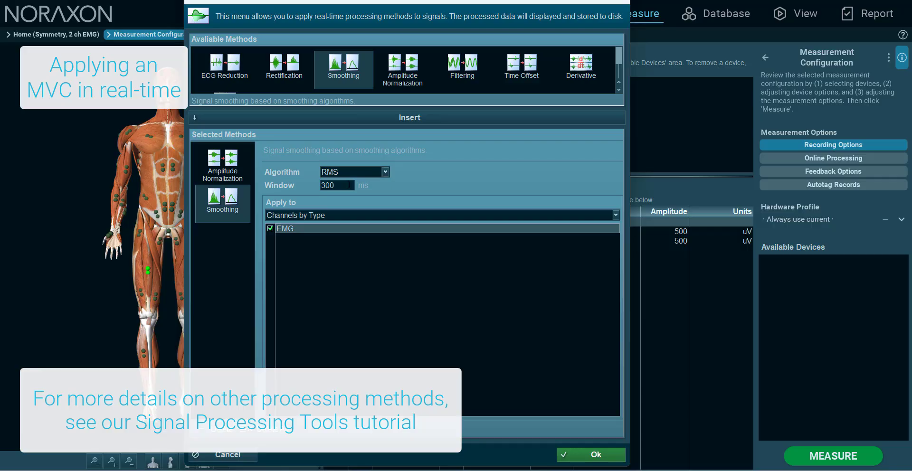
pyautogui.moveTo(350, 185); pyautogui.dragTo(316, 182)
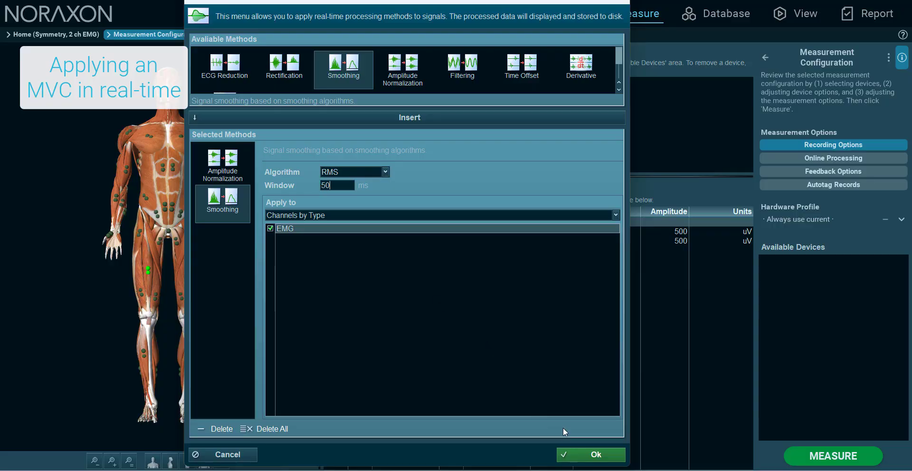
pyautogui.click(577, 454)
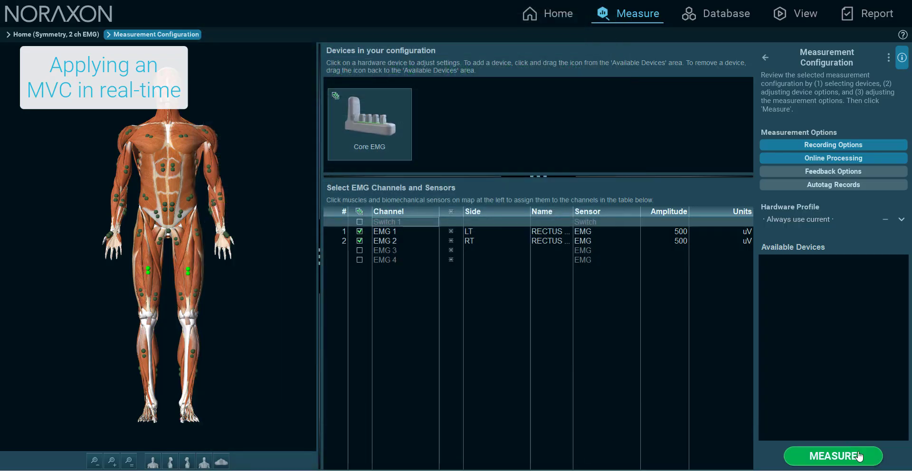
# Start the measurement, go to the MVC preview and briefly check the raw EMG signals
pyautogui.click(858, 456)
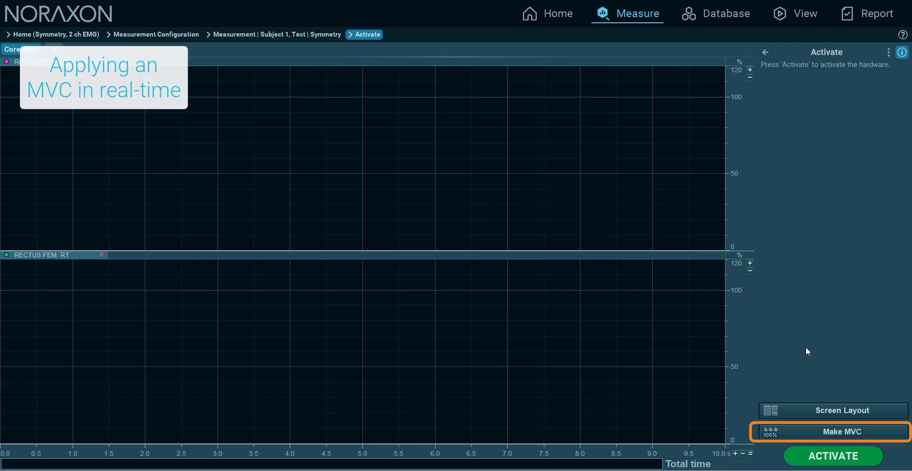
pyautogui.click(834, 431)
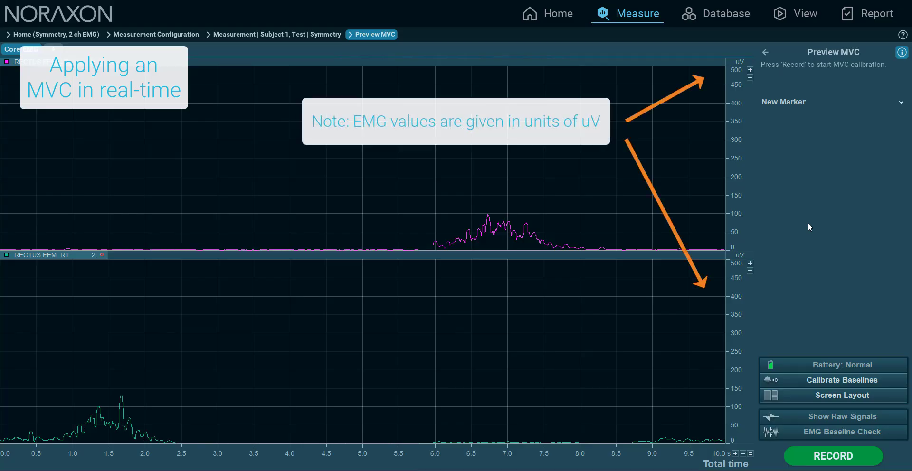
pyautogui.click(820, 415)
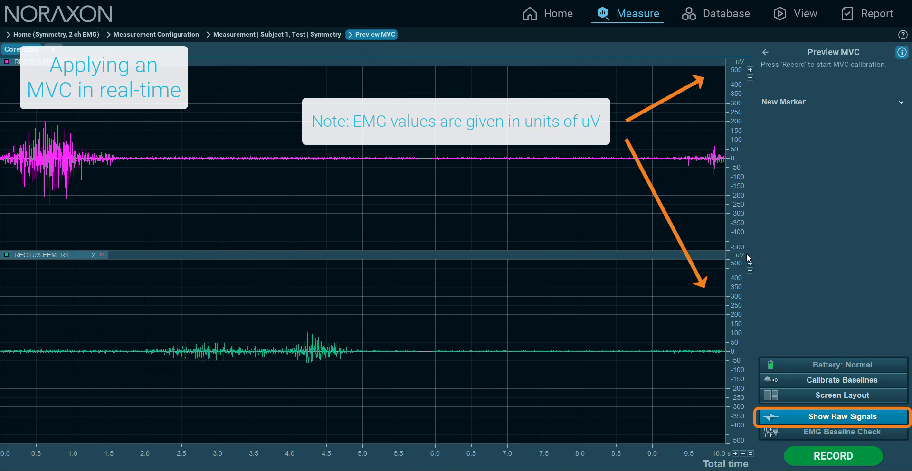
pyautogui.click(872, 417)
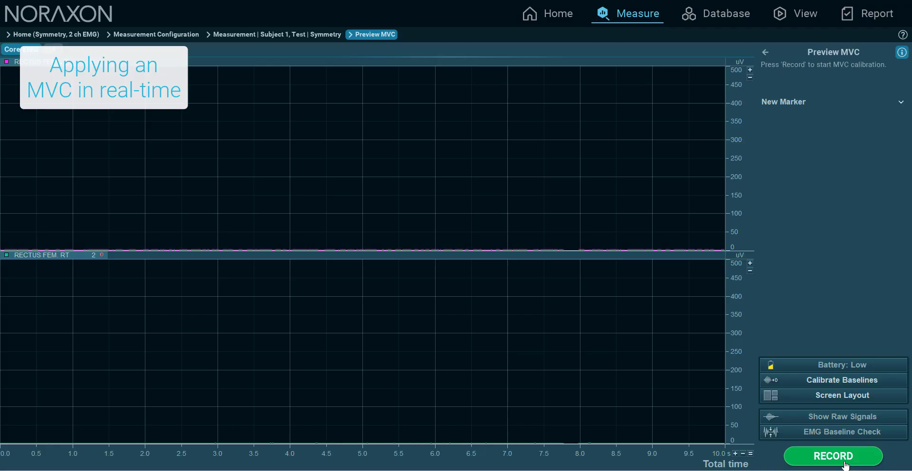
# Record the MVC trial with a pause between the left and right muscle contractions, then save it and measure again
pyautogui.click(844, 457)
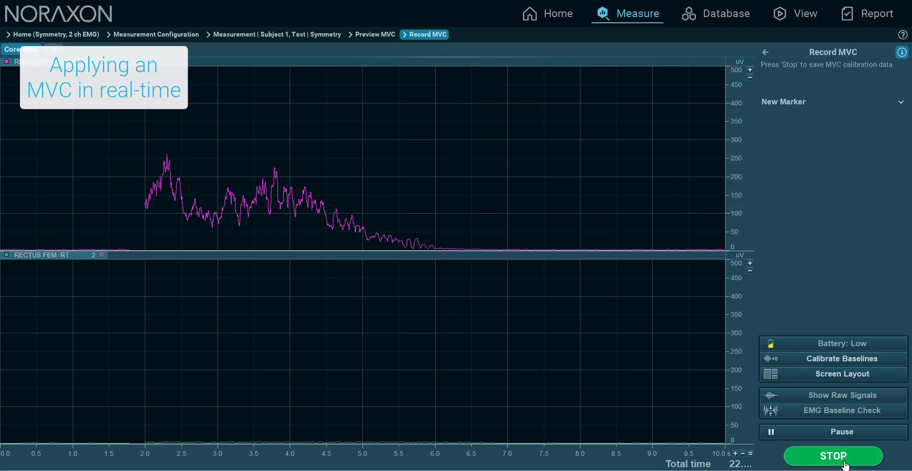
pyautogui.click(833, 433)
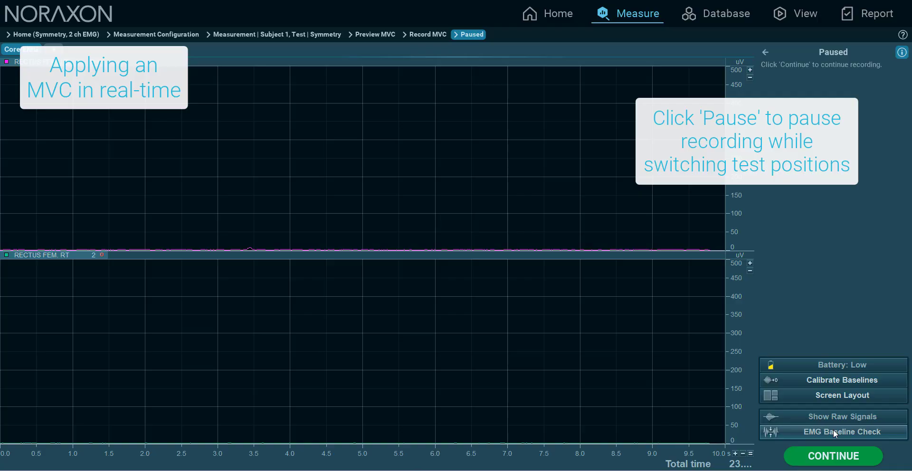
pyautogui.click(844, 457)
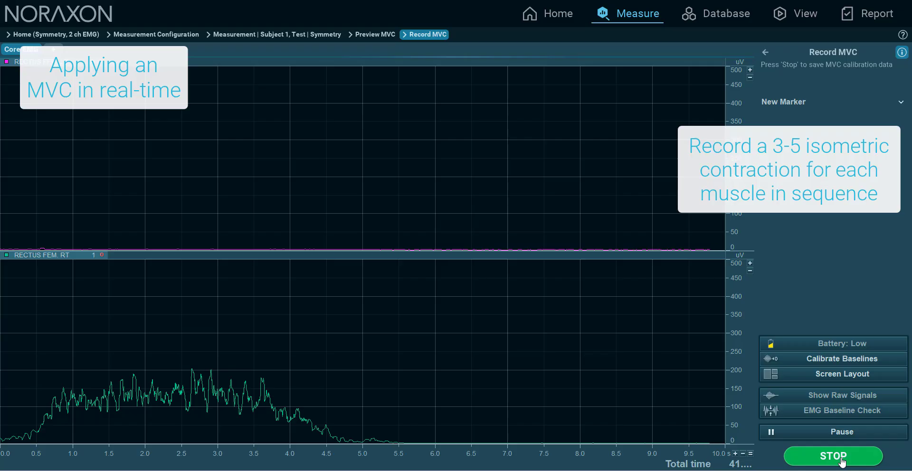
pyautogui.click(841, 459)
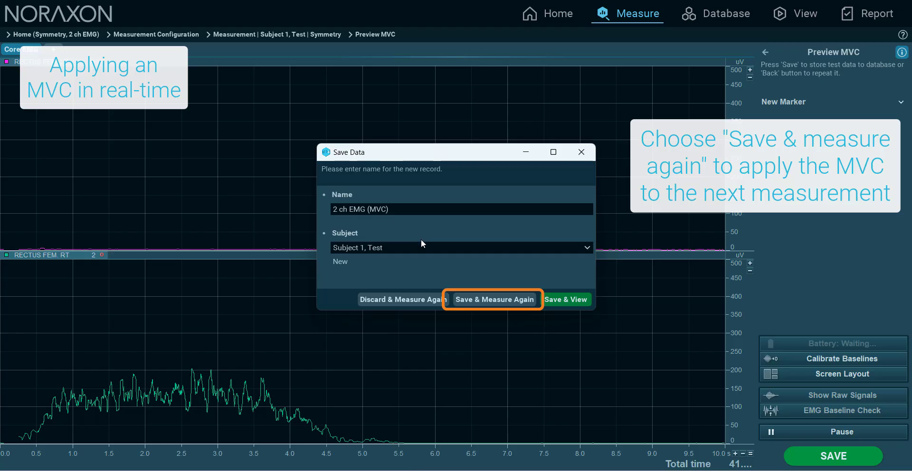
pyautogui.click(497, 297)
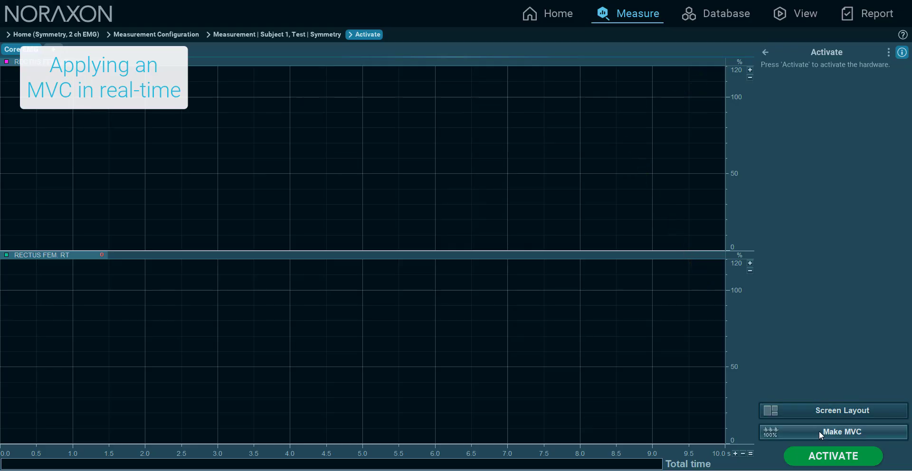
# Activate the hardware and record the test activity with the MVC-normalized EMG signals
pyautogui.click(827, 457)
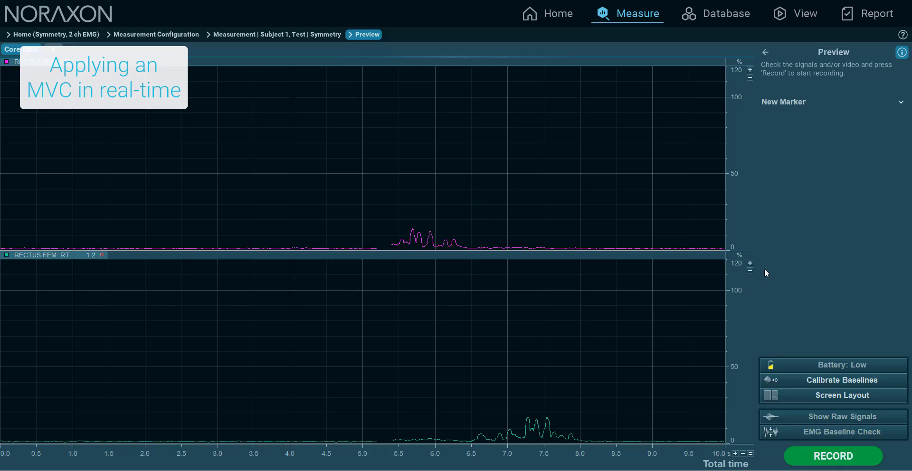
pyautogui.click(844, 457)
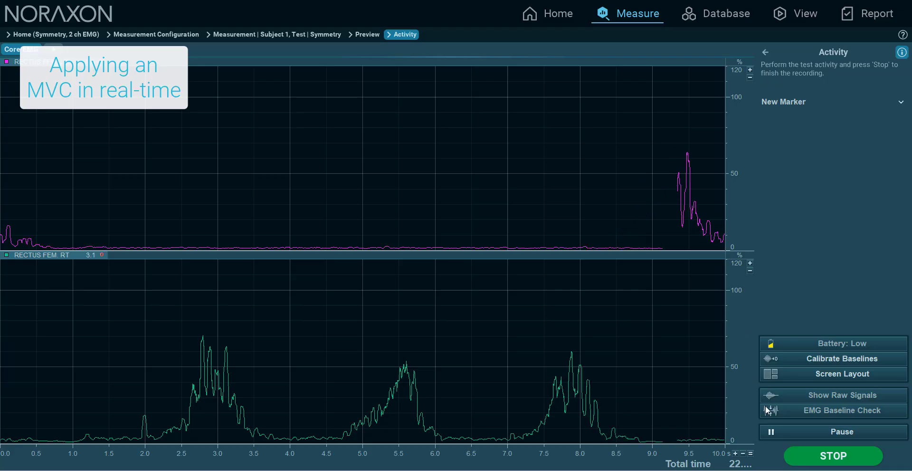
pyautogui.click(822, 457)
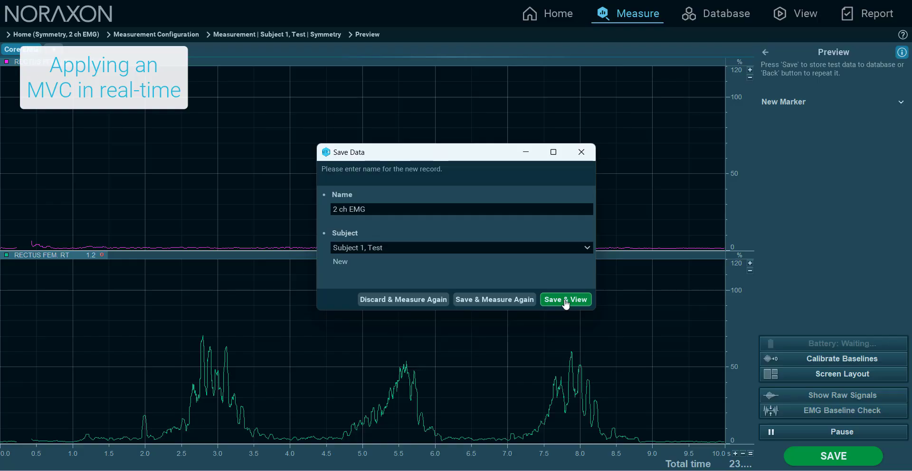
# Save the recording as "2 ch EMG rectus femoris" and open it for viewing
pyautogui.click(523, 209)
pyautogui.click(522, 209)
pyautogui.write('resc')
pyautogui.press('BackSpace')
pyautogui.press('BackSpace')
pyautogui.write('ctus femoris')
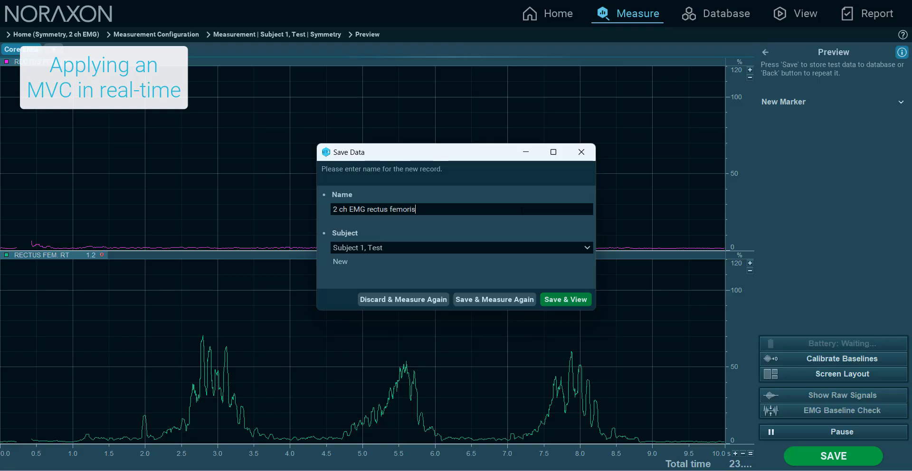
pyautogui.click(576, 300)
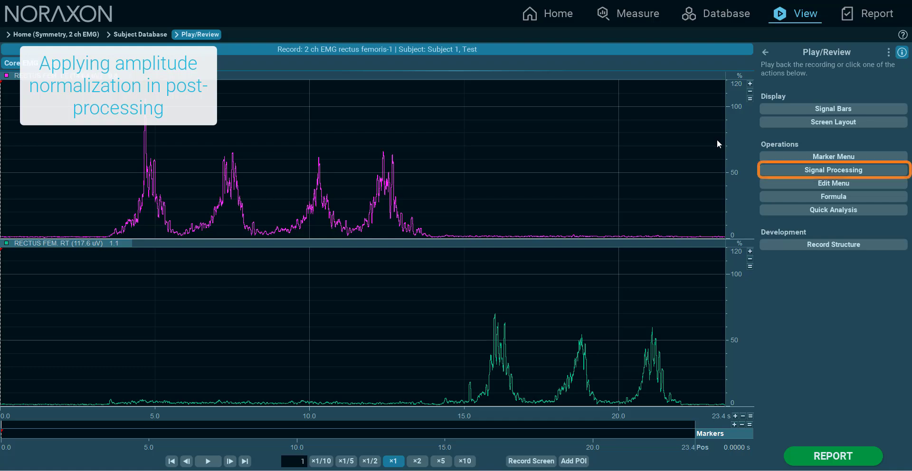
# Remove all signal processing from the record's EMG channels and inspect the raw curves
pyautogui.click(826, 173)
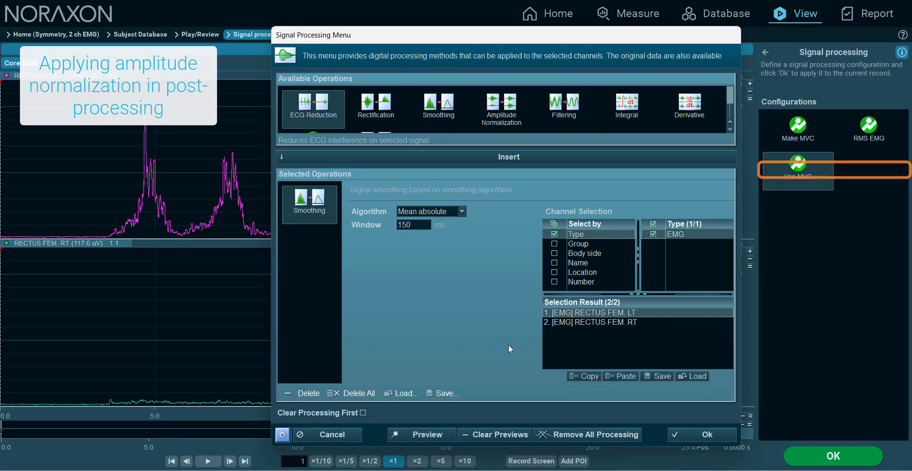
pyautogui.click(554, 435)
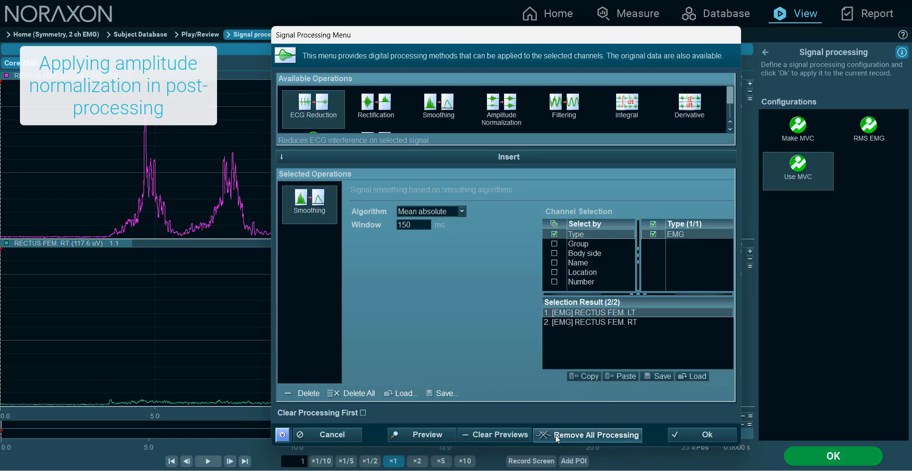
pyautogui.click(461, 262)
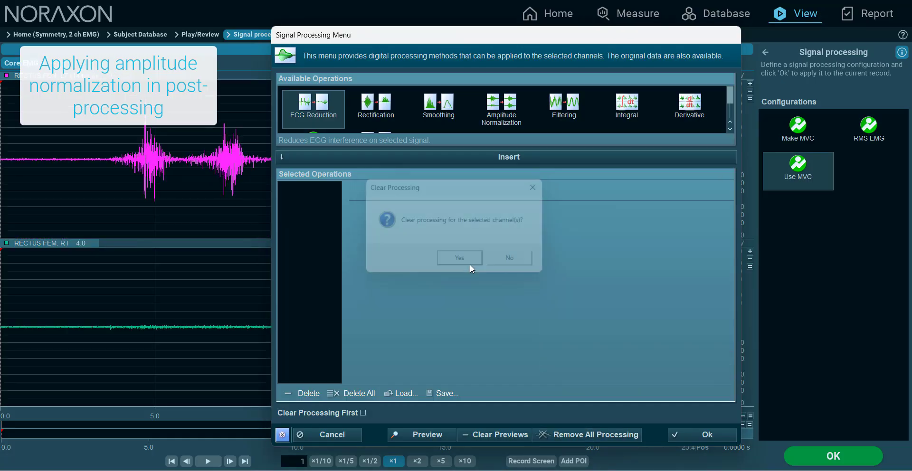
pyautogui.click(282, 435)
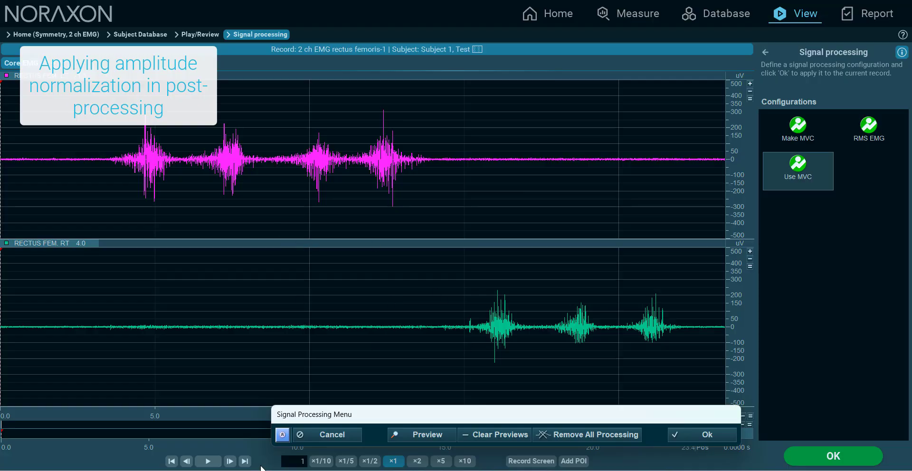
pyautogui.click(278, 438)
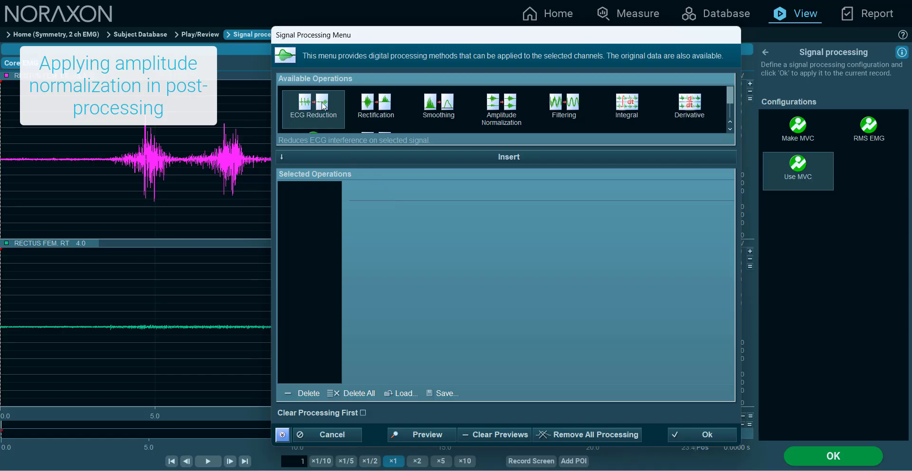
# Insert an Amplitude Normalization operation for the record, normalize it to Peak Value and preview it on the signals
pyautogui.click(509, 115)
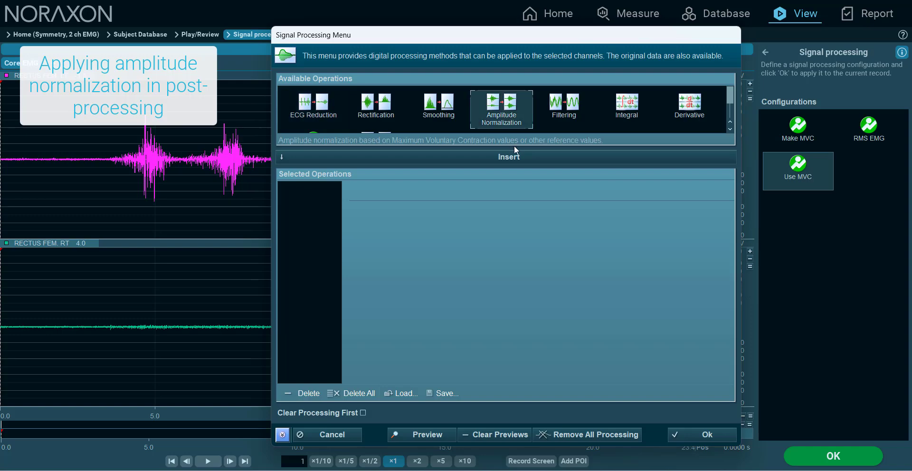
pyautogui.click(518, 159)
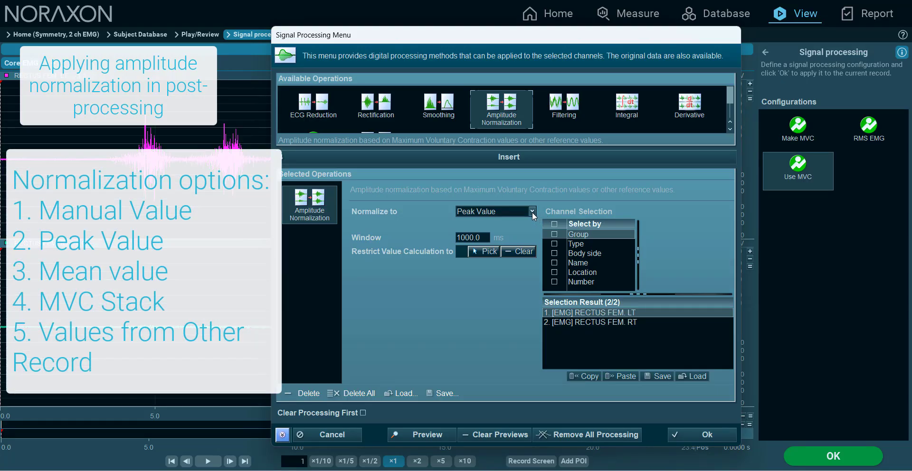
pyautogui.click(532, 212)
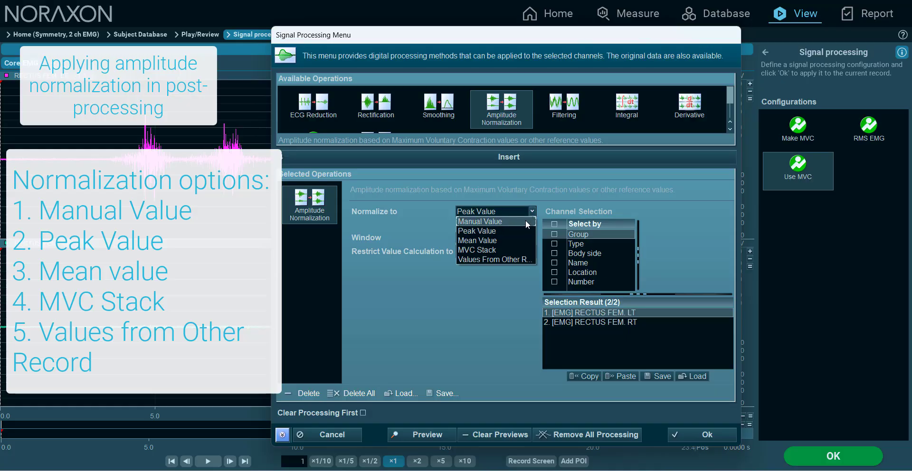
pyautogui.click(523, 222)
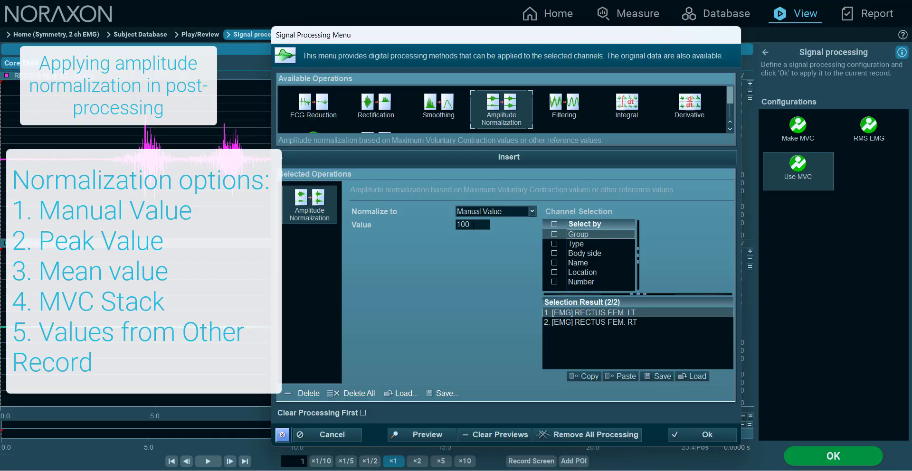
pyautogui.click(529, 213)
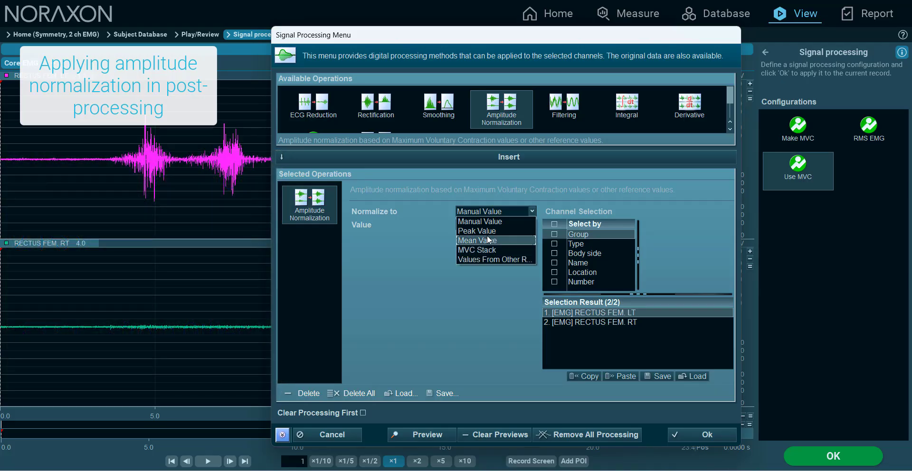
pyautogui.click(487, 232)
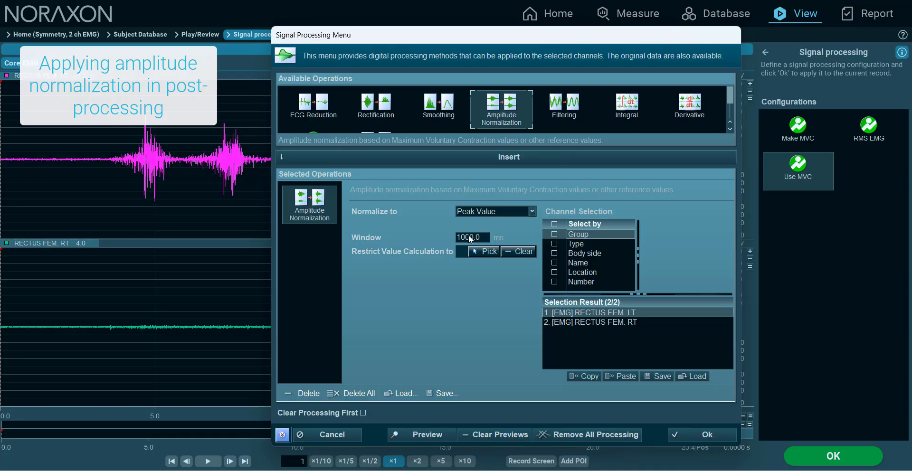
pyautogui.click(435, 435)
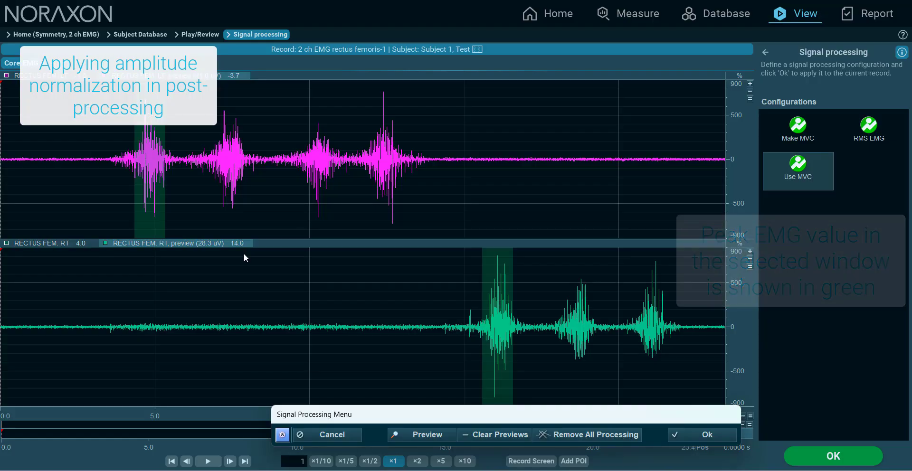
# Set the peak normalization window to 500 ms, preview it, and apply it with Clear Processing First enabled
pyautogui.click(282, 435)
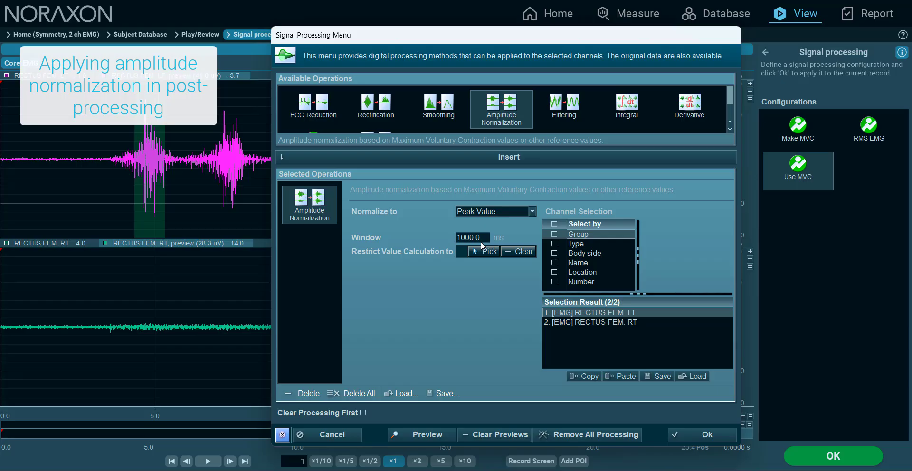
pyautogui.doubleClick(455, 237)
pyautogui.write('500')
pyautogui.click(431, 434)
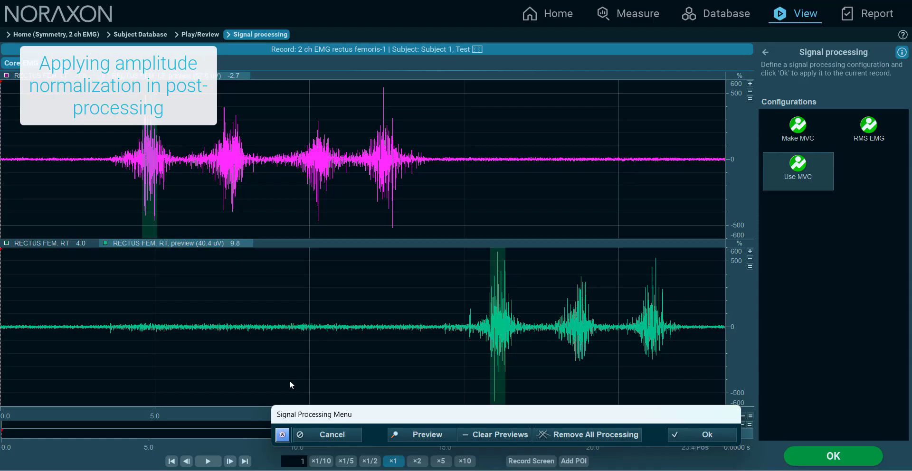
pyautogui.click(282, 436)
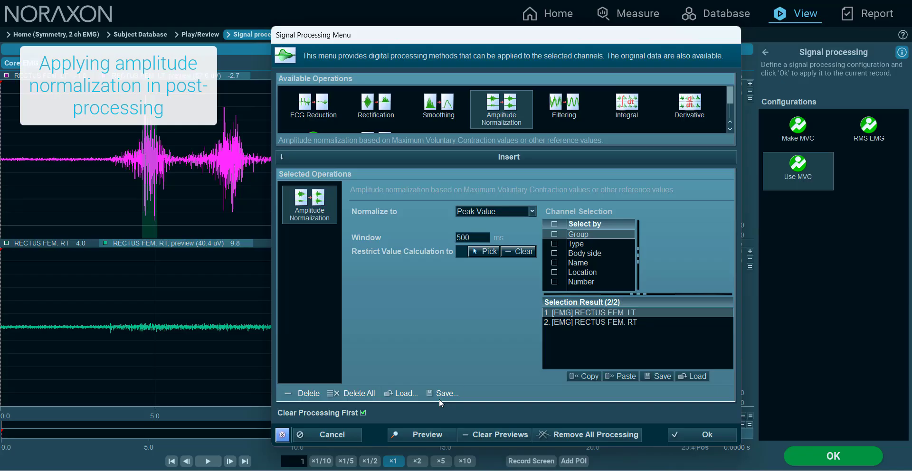
pyautogui.click(684, 432)
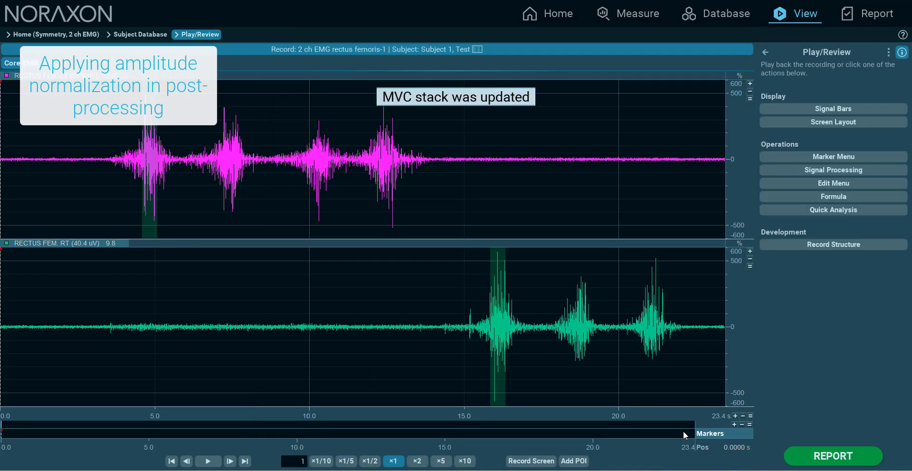